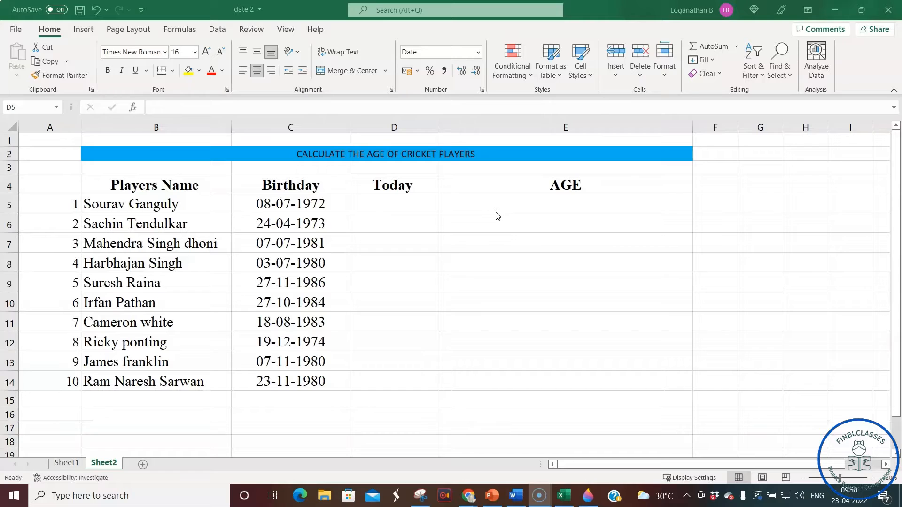
Enter the formula =TODAY() in cell D5 of the Today column.
click(404, 207)
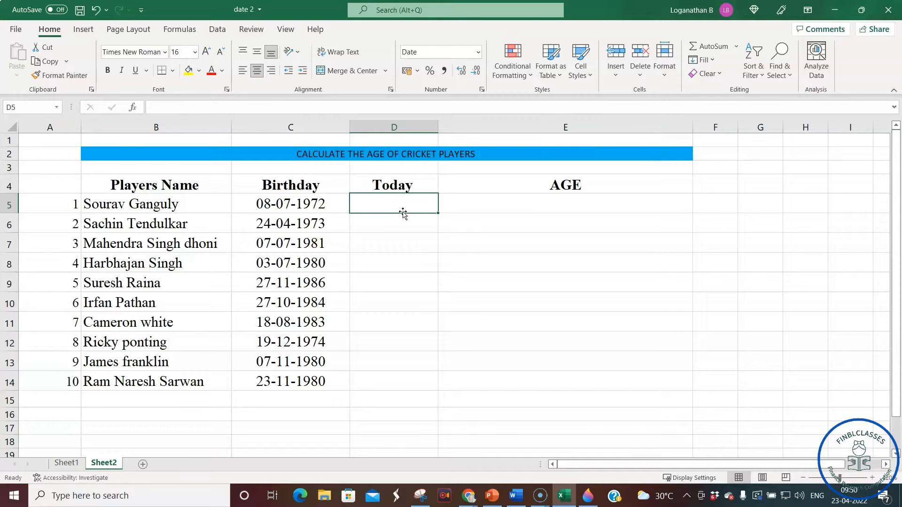
text(=)
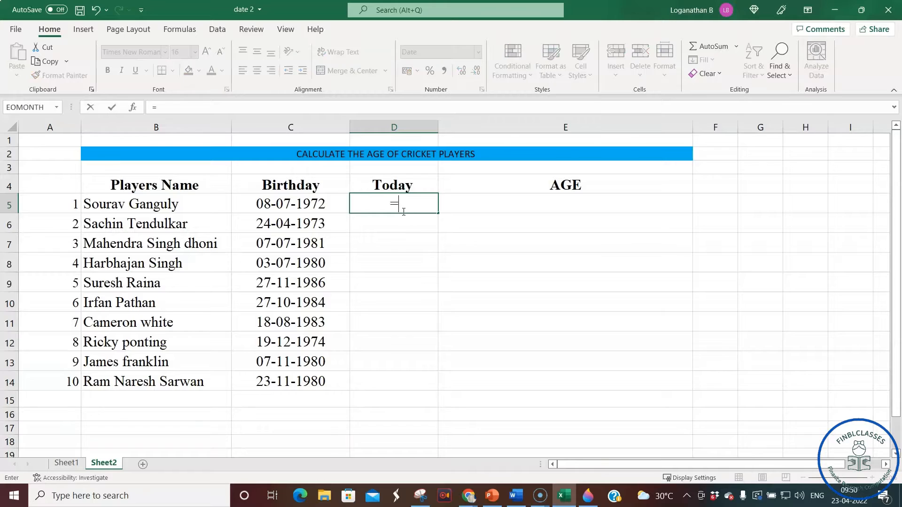
text(to)
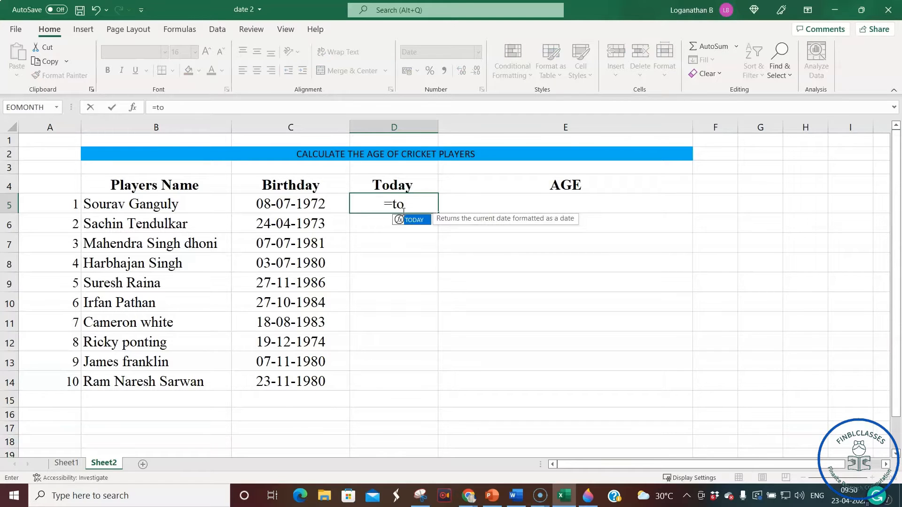
key(Tab)
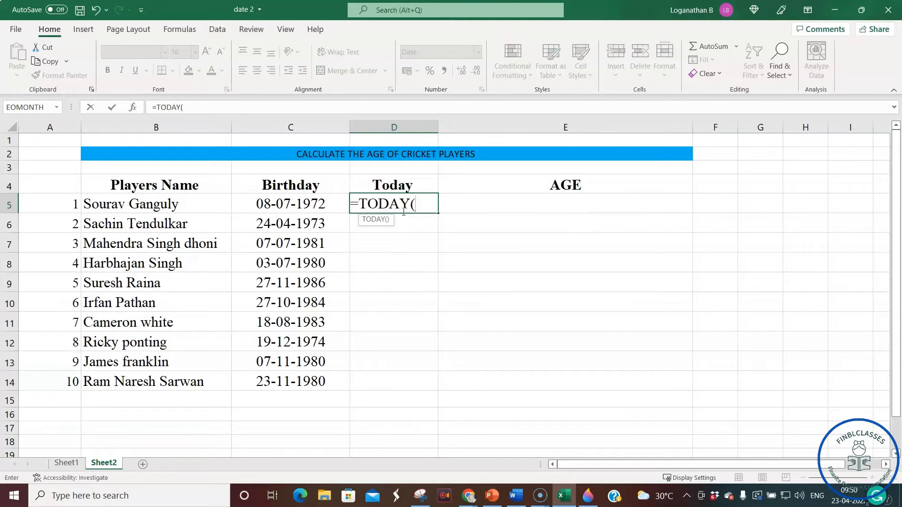
text())
key(Return)
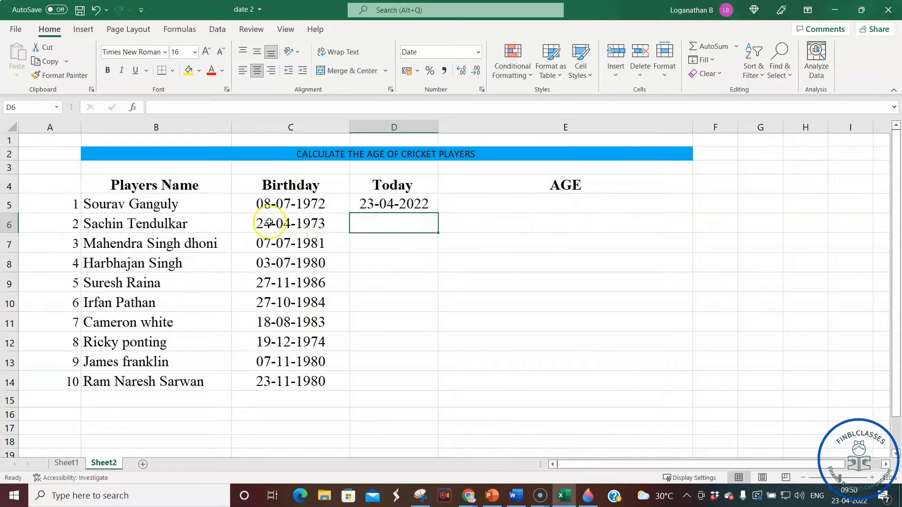
Calculate the first player's age in cell E5 with the formula =YEARFRAC(C5,D5,3).
click(500, 204)
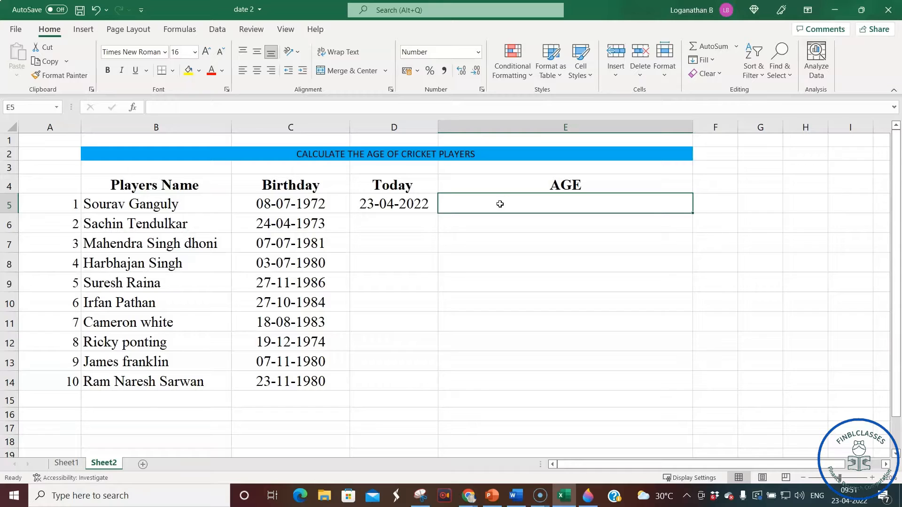
text(=yea)
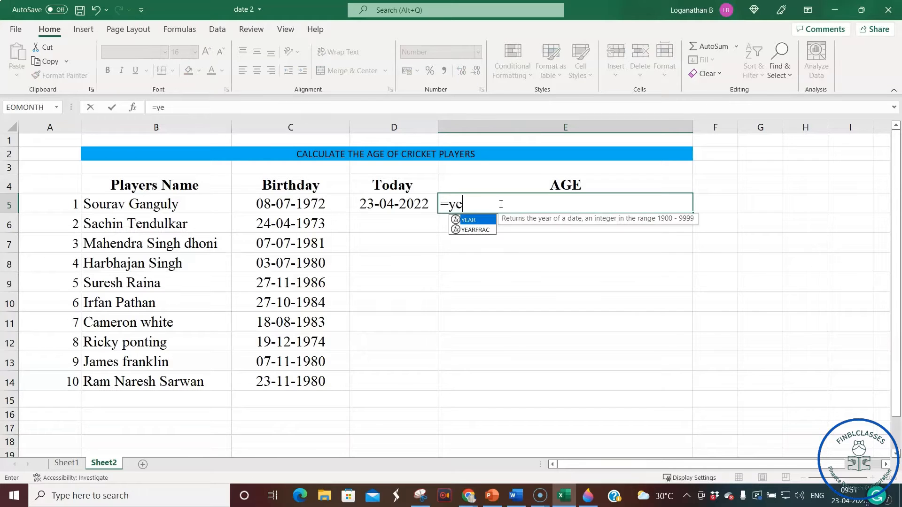
key(Down)
click(570, 228)
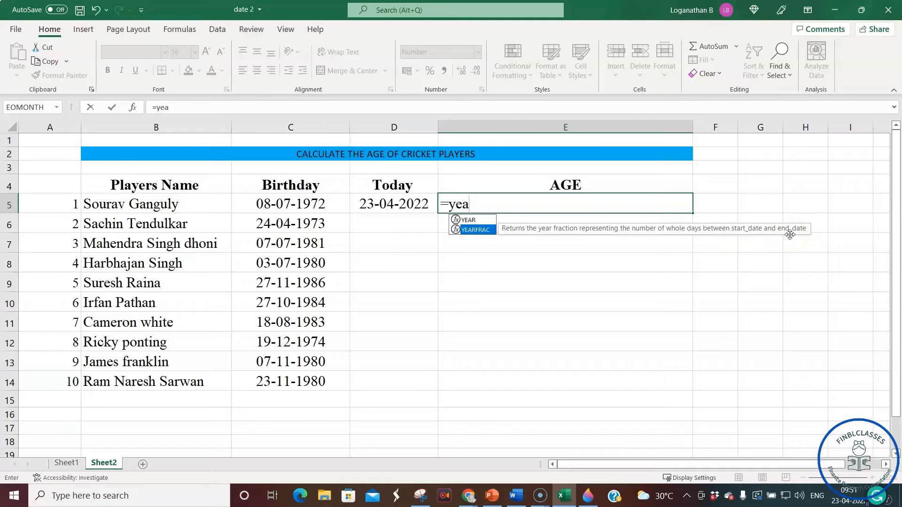
key(Tab)
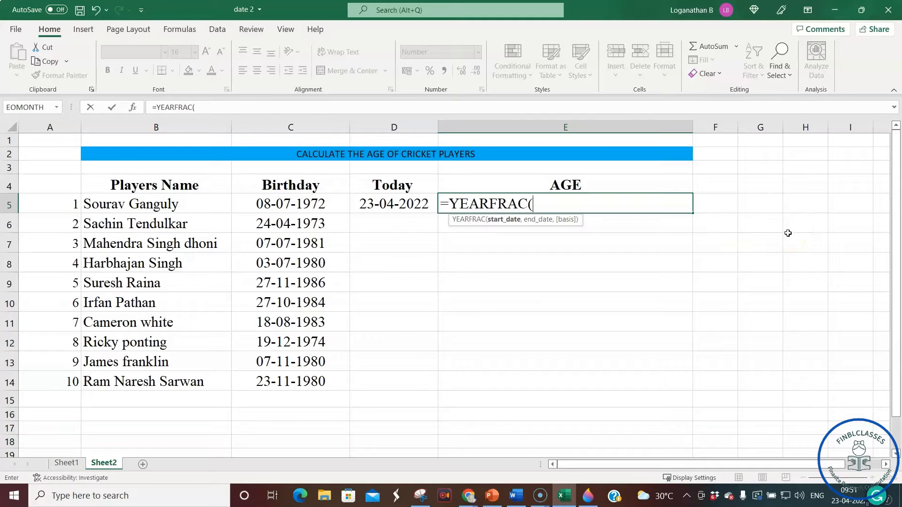
click(309, 206)
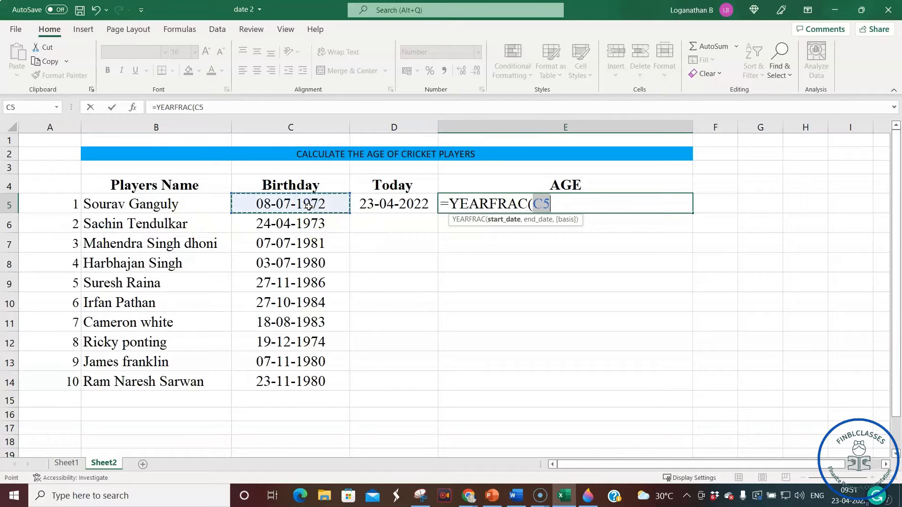
text(,)
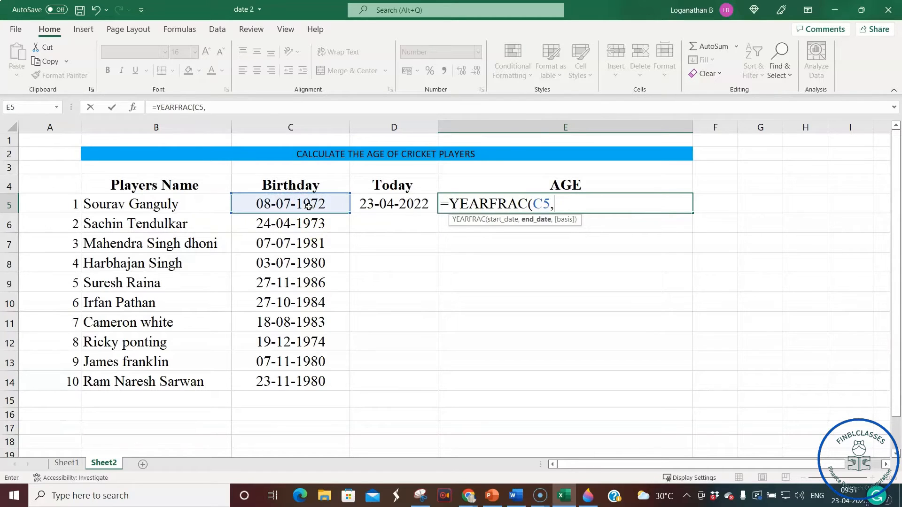
click(403, 205)
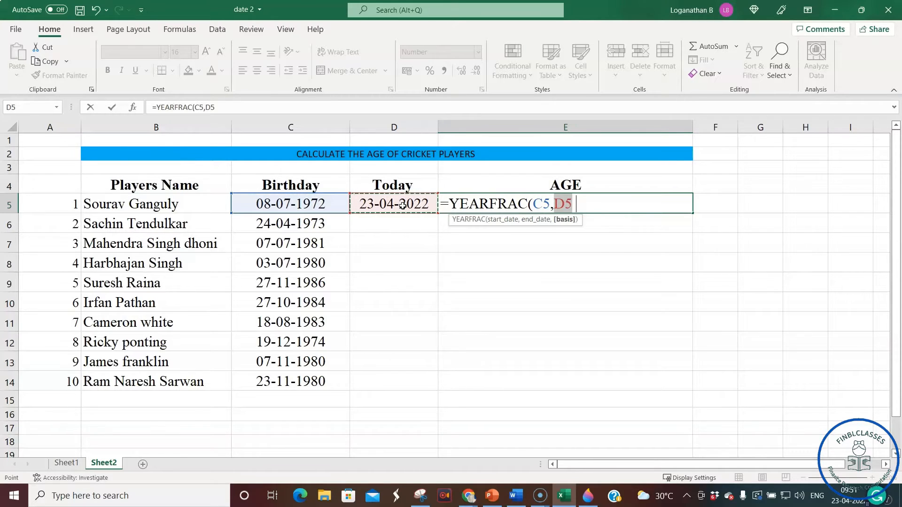
text(,)
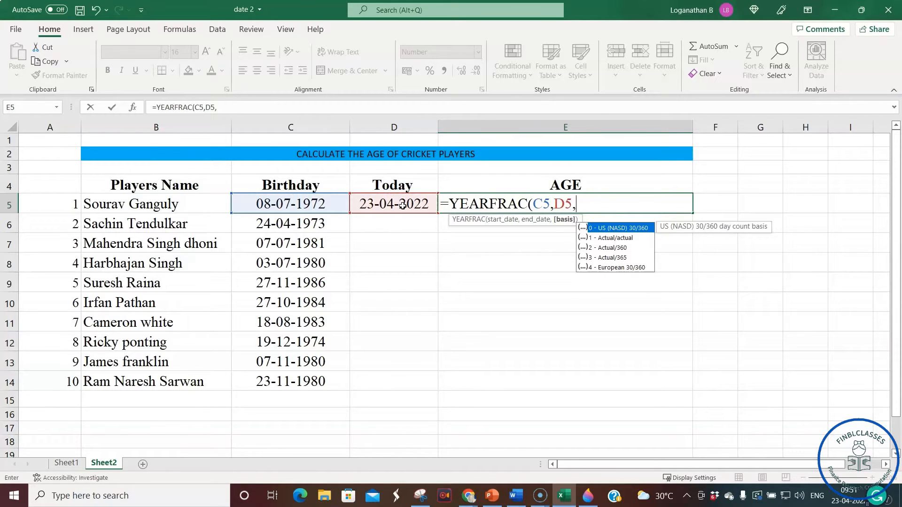
click(645, 233)
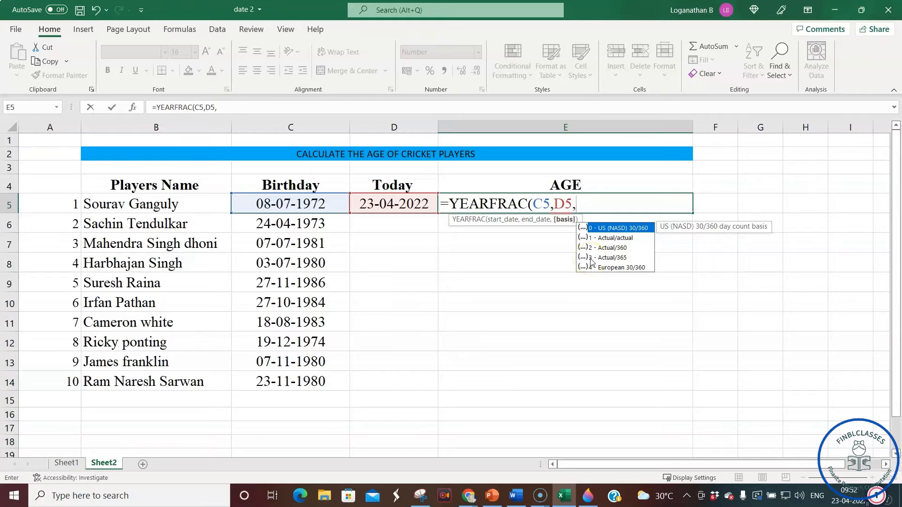
text(3))
key(Return)
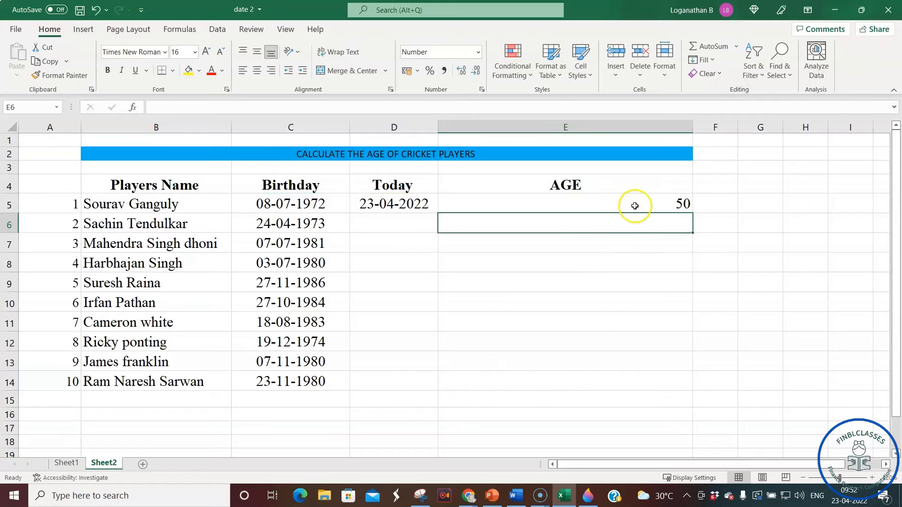
click(616, 203)
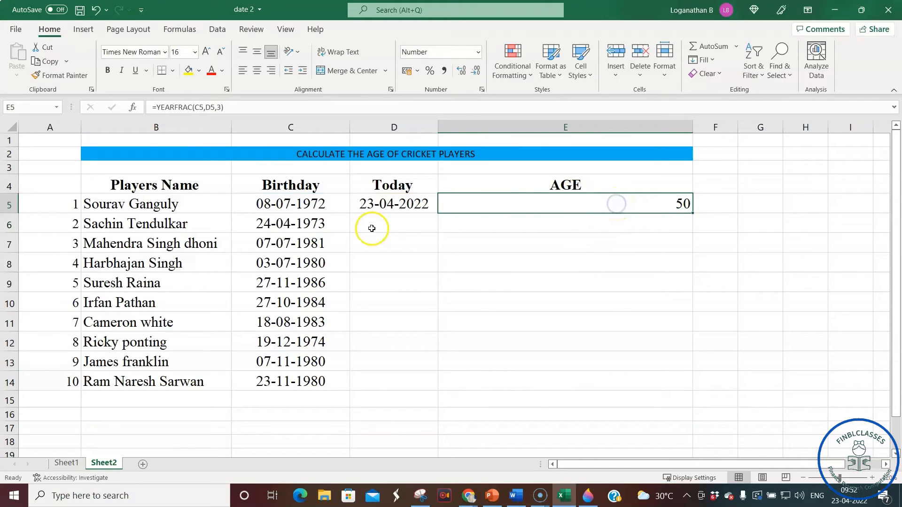
Copy the TODAY formula from D5 into cells D6 to D14 for the remaining players.
click(395, 227)
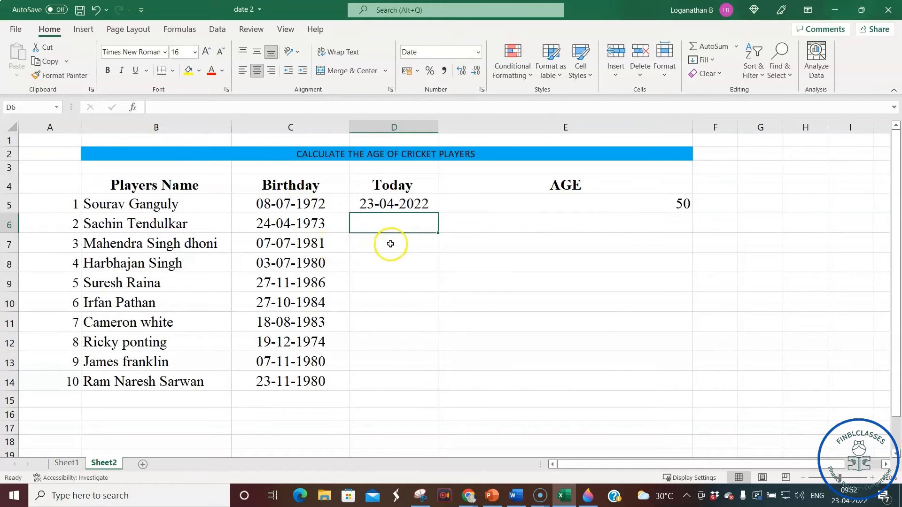
click(382, 203)
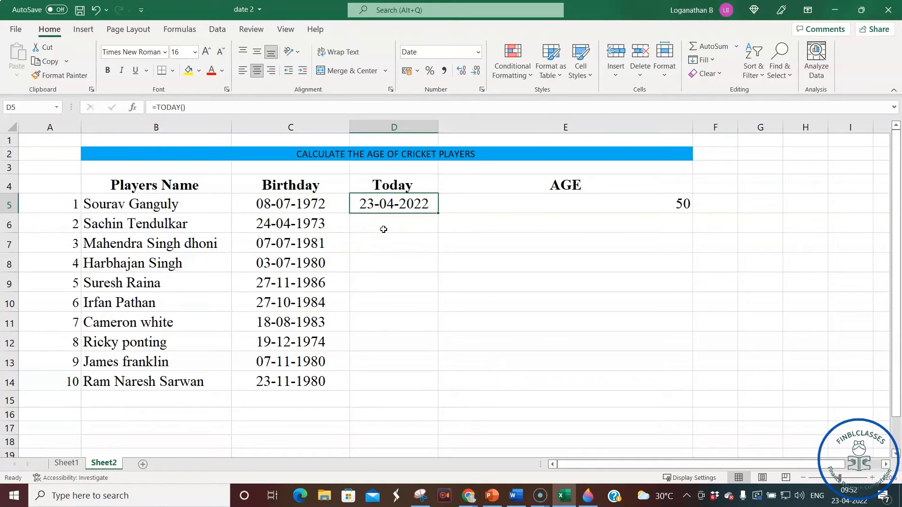
key(ctrl+c)
click(391, 223)
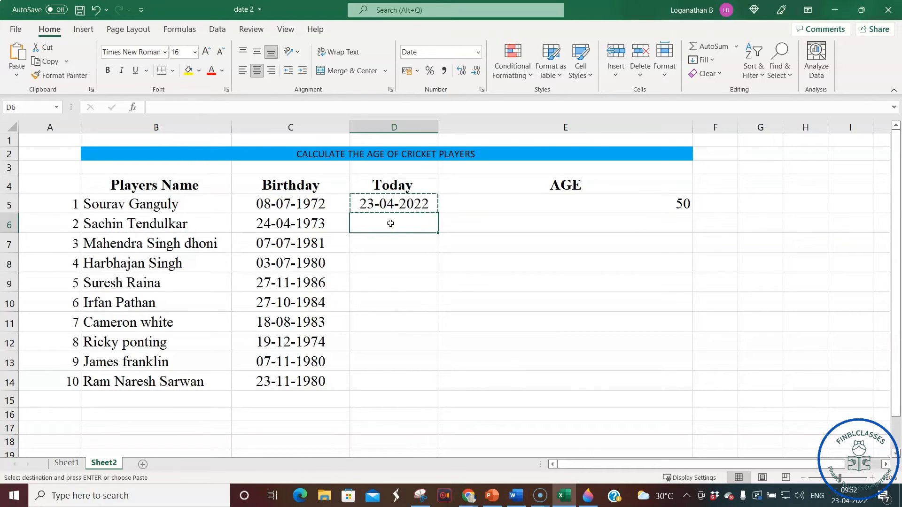
key(shift+Down)
key(shift+Down)
key(shift+Down)
key(shift+Down)
key(shift+Down)
key(shift+Down)
key(shift+Down)
key(shift+Down)
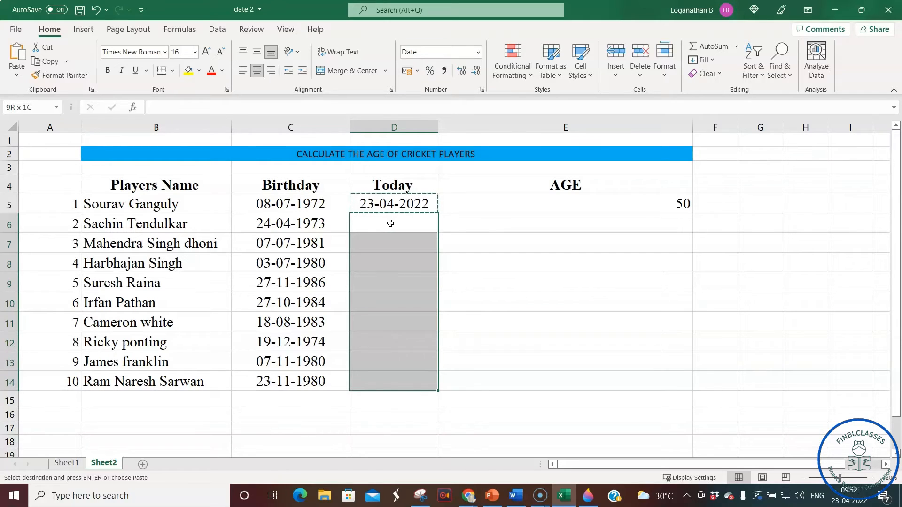
key(ctrl+v)
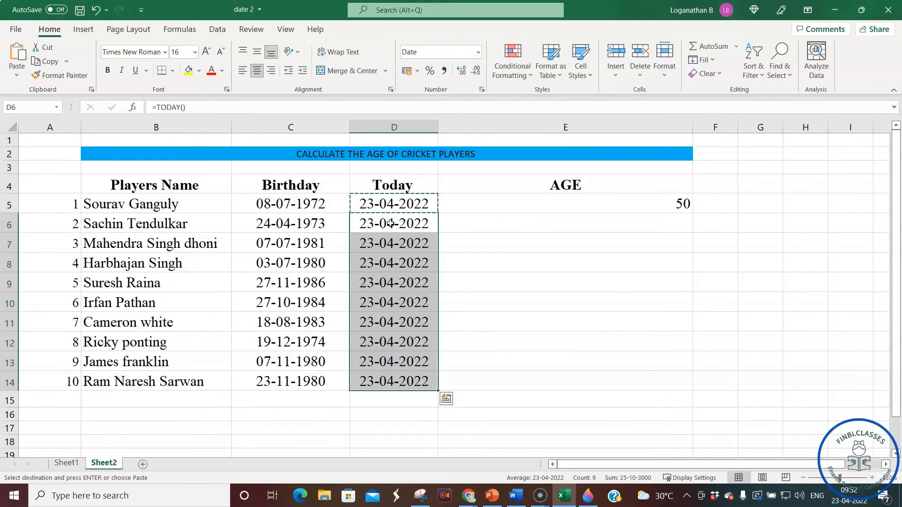
Calculate the second player's age in cell E6 with the formula =YEARFRAC(C6,D6,3).
click(524, 238)
click(519, 223)
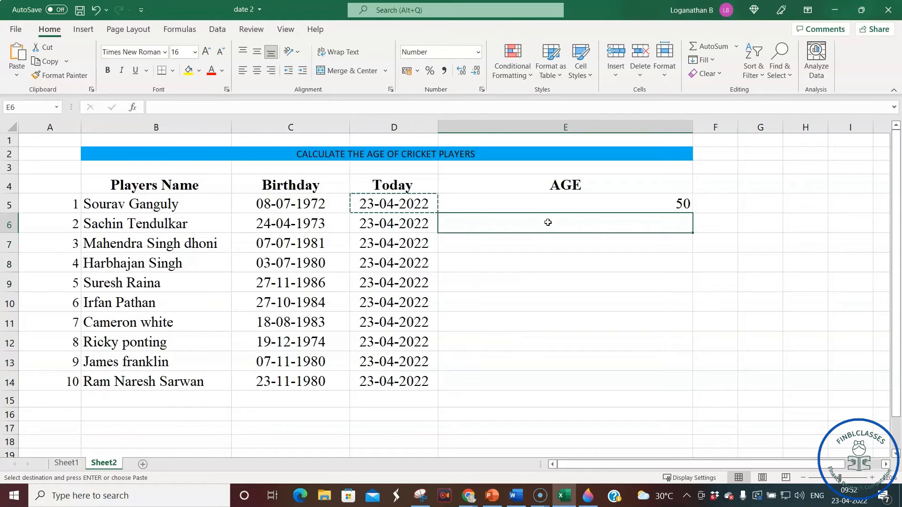
key(Escape)
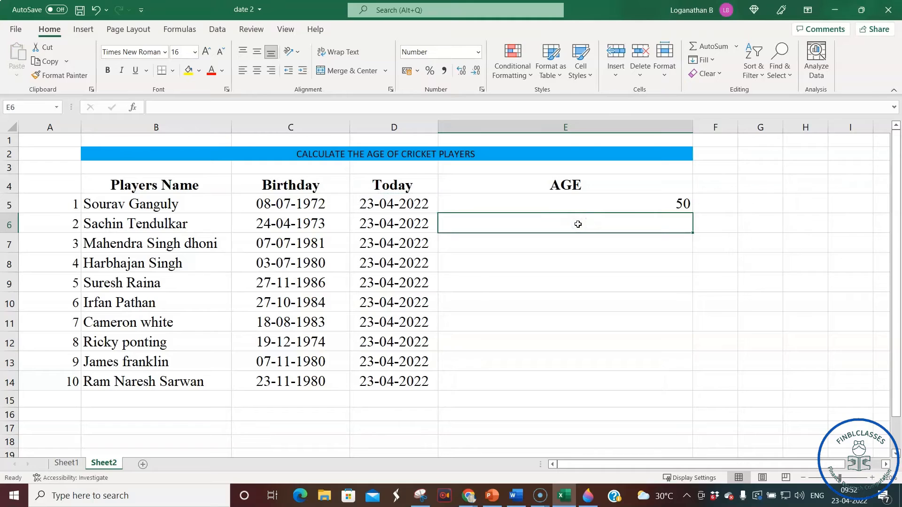
text(=)
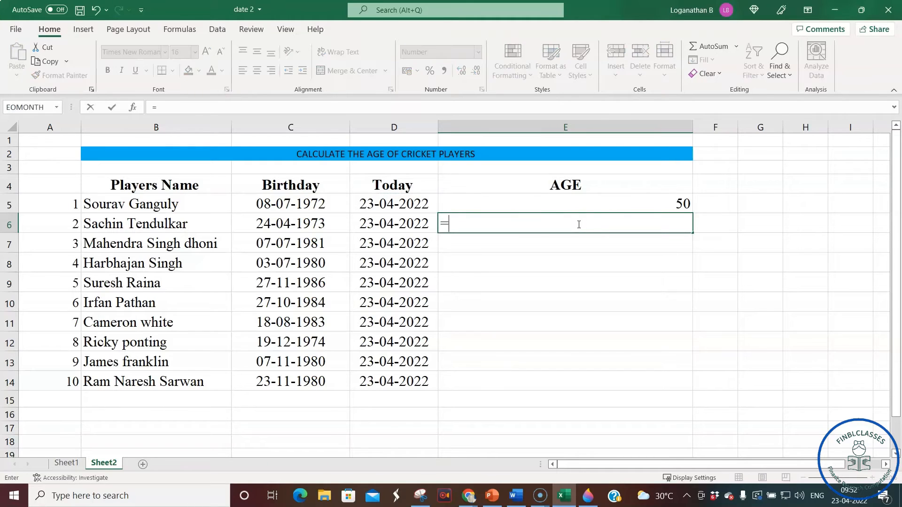
text(ye)
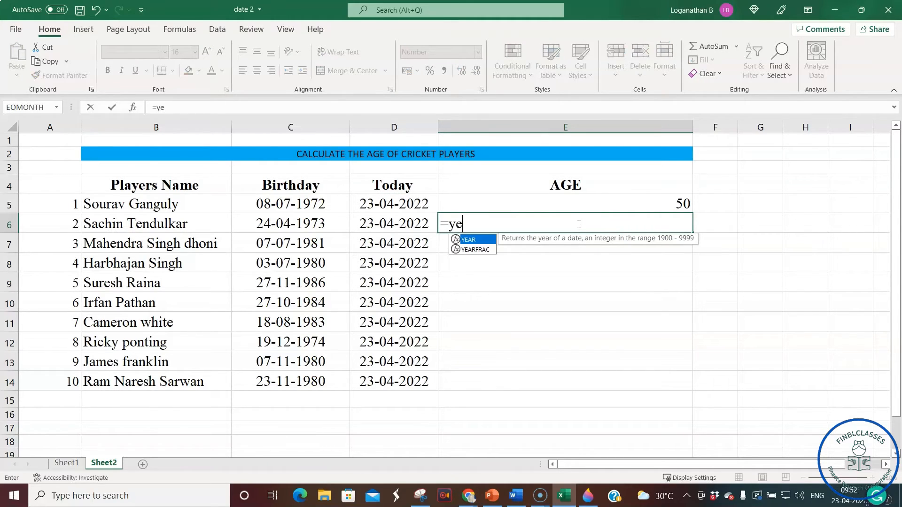
key(Down)
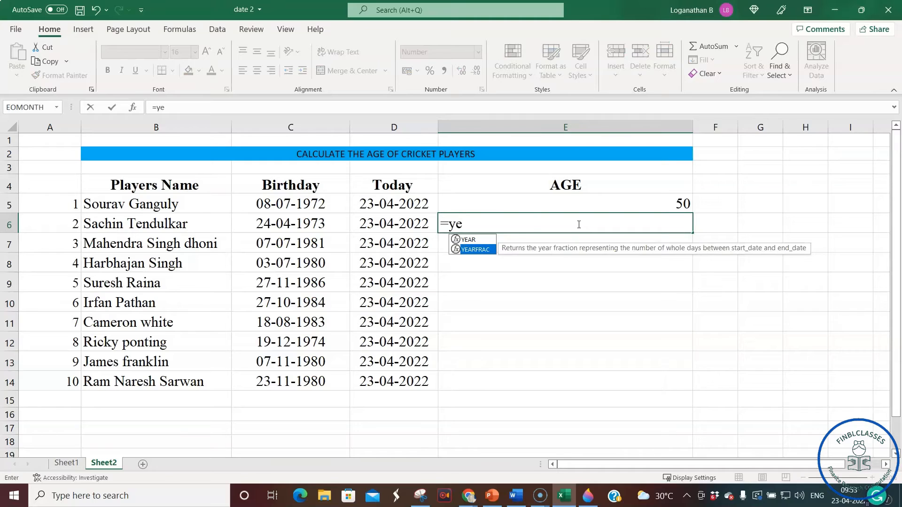
key(Tab)
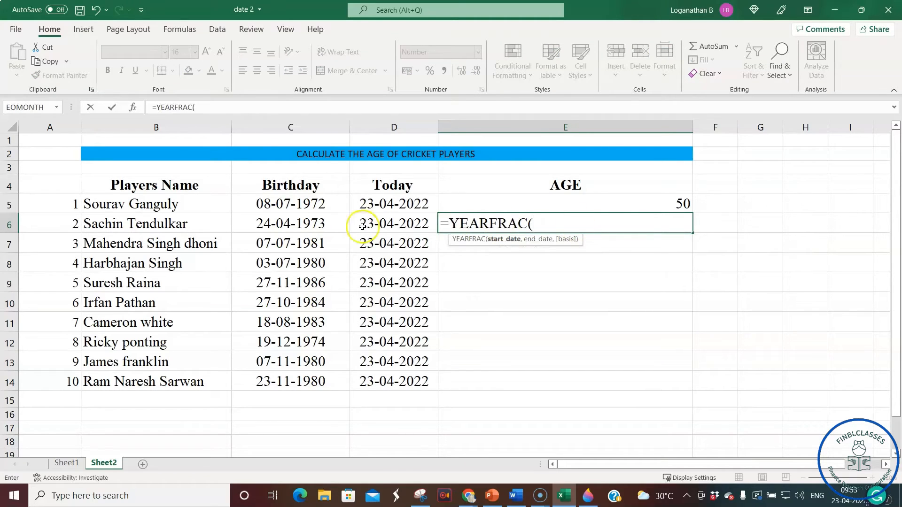
click(287, 227)
text(,)
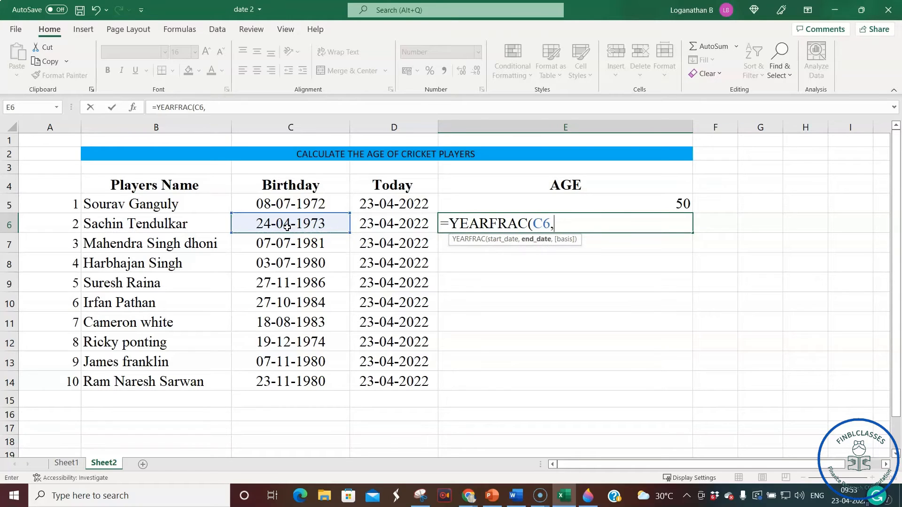
click(391, 224)
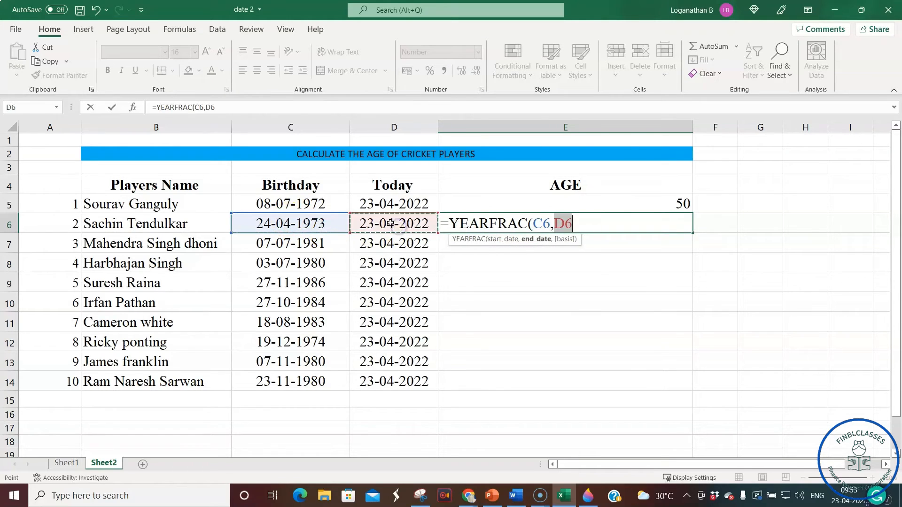
text(,)
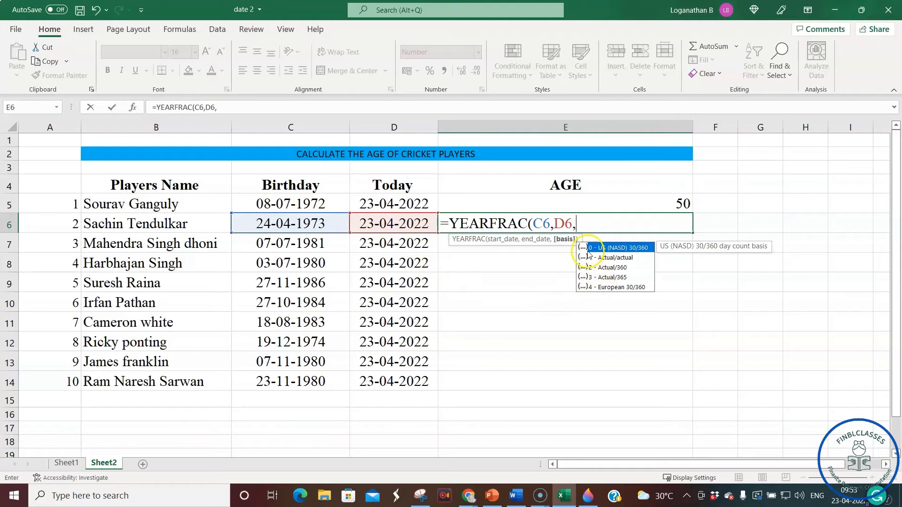
text(3))
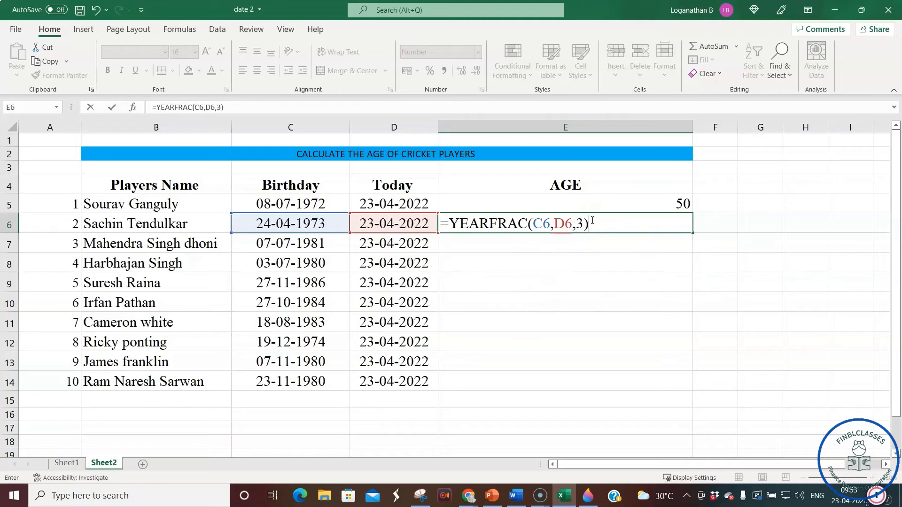
key(Return)
Calculate the third player's age in cell E7 with the formula =YEARFRAC(C7,D7,3).
click(583, 242)
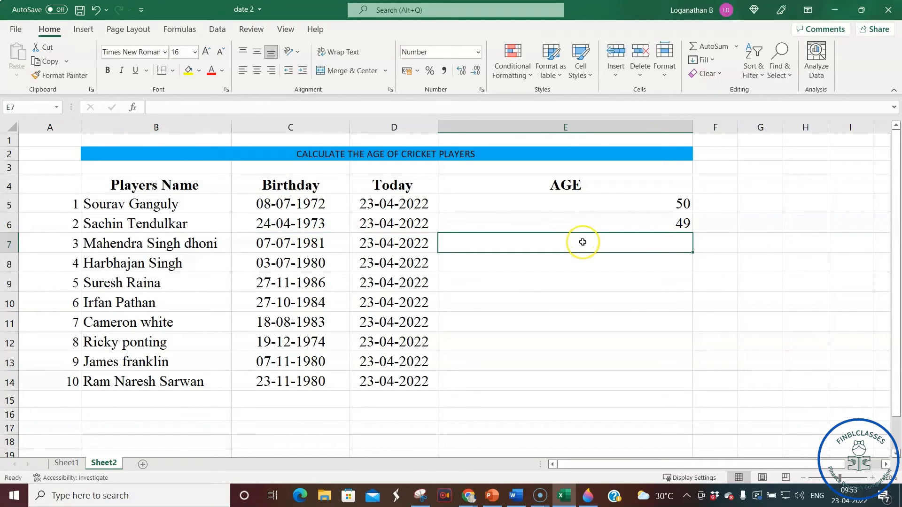
text(=y)
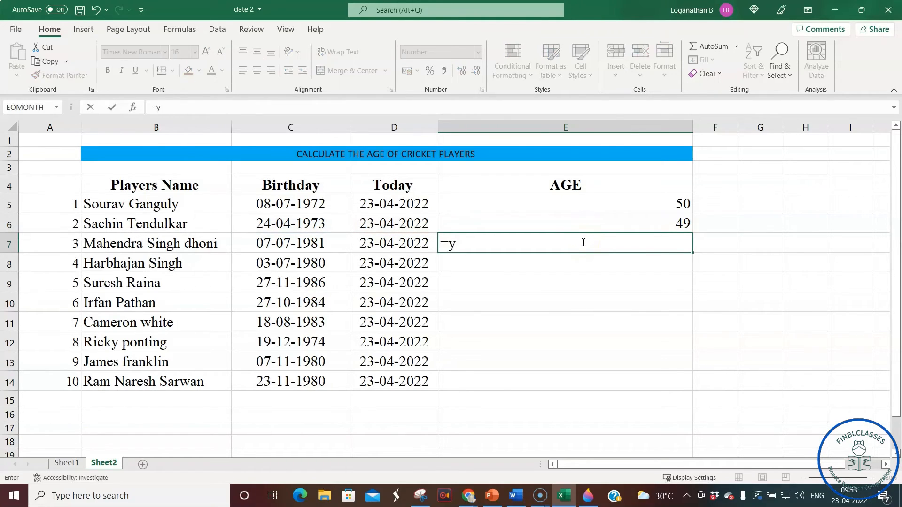
text(e)
key(Down)
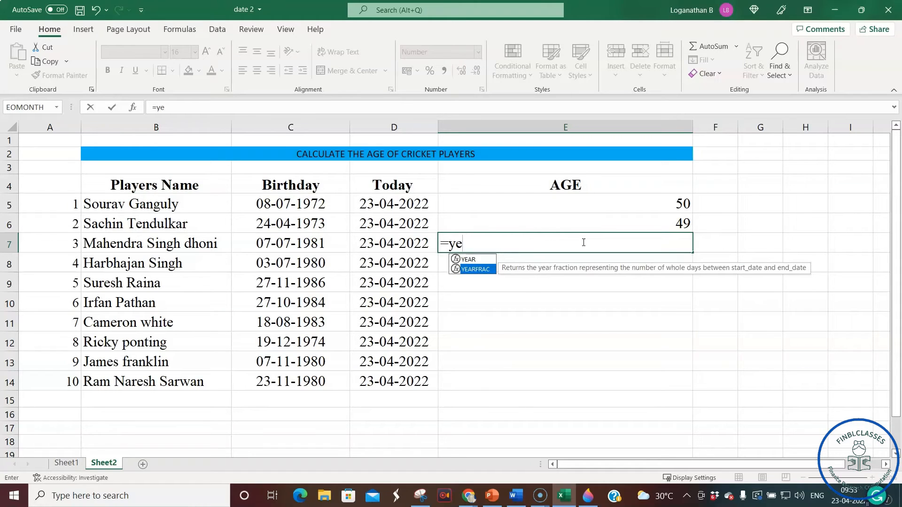
key(Tab)
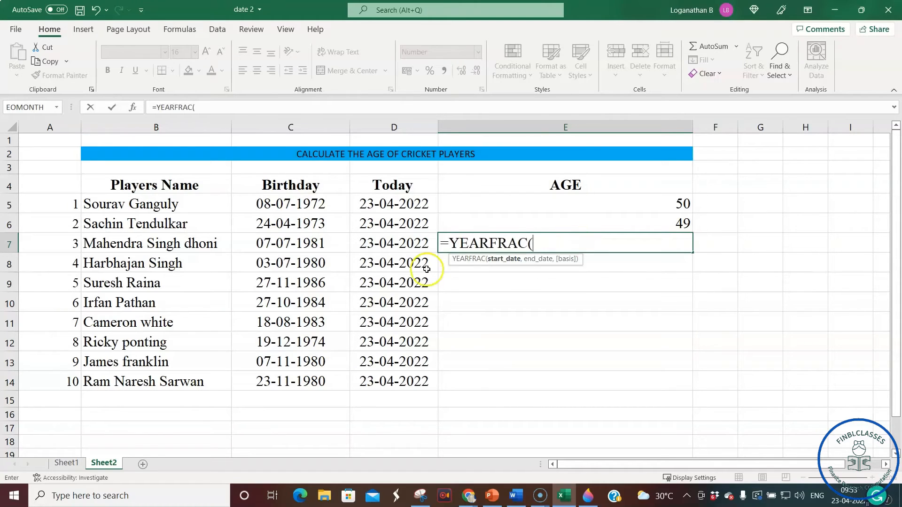
click(295, 243)
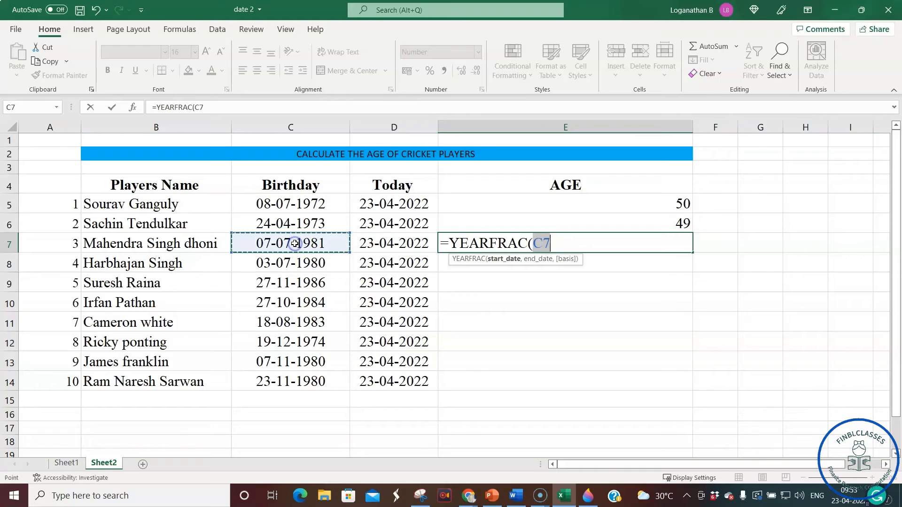
text(,)
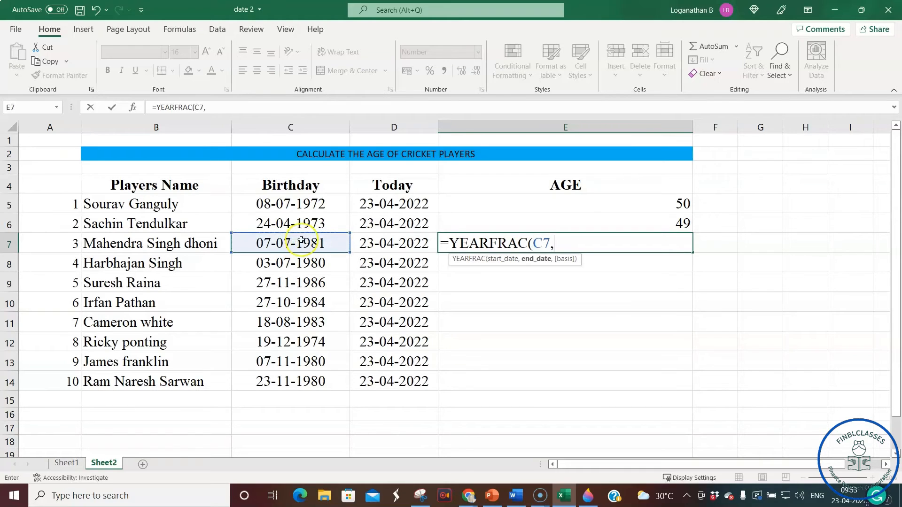
click(396, 242)
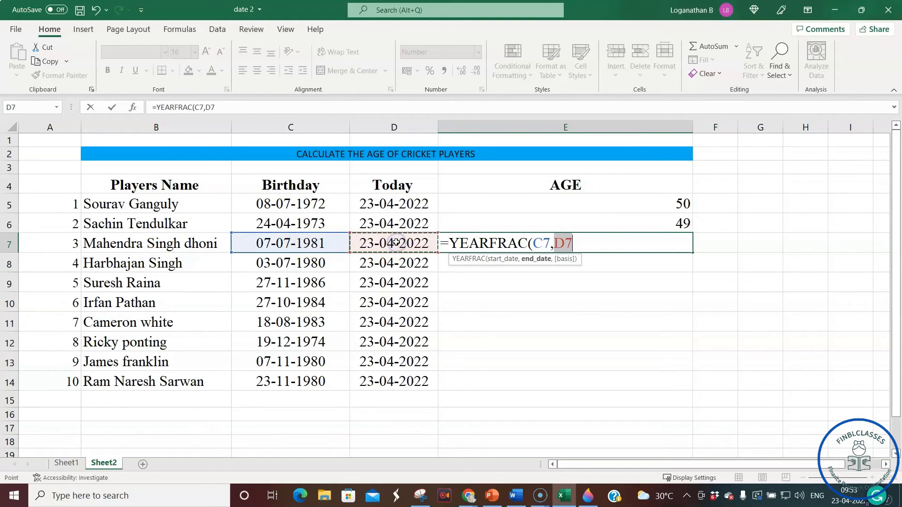
text(,)
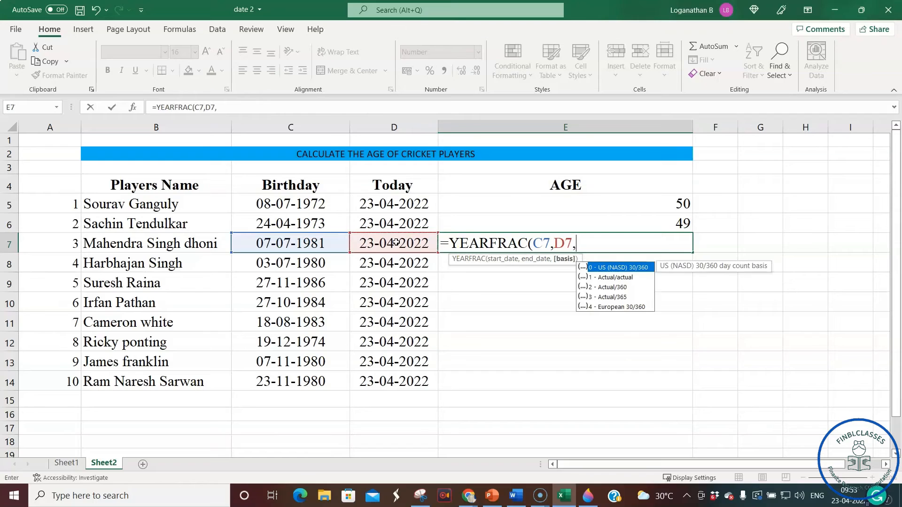
click(610, 286)
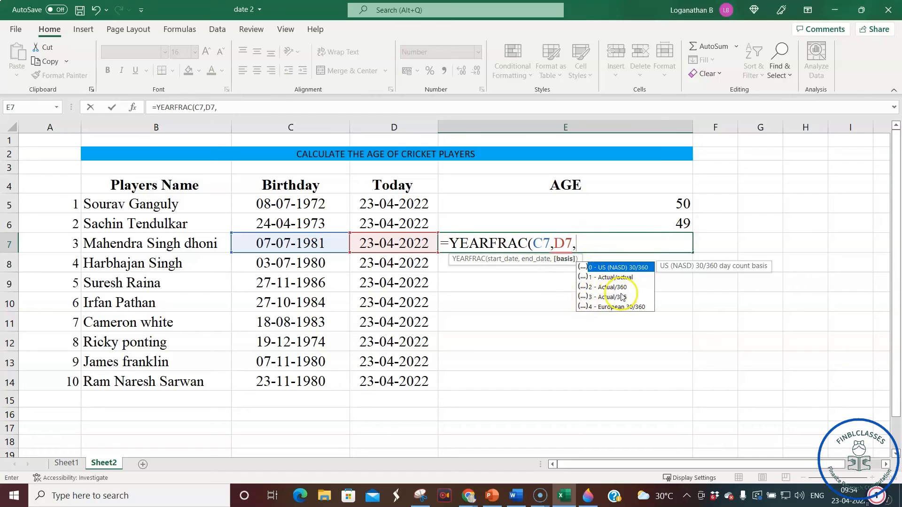
text(3)
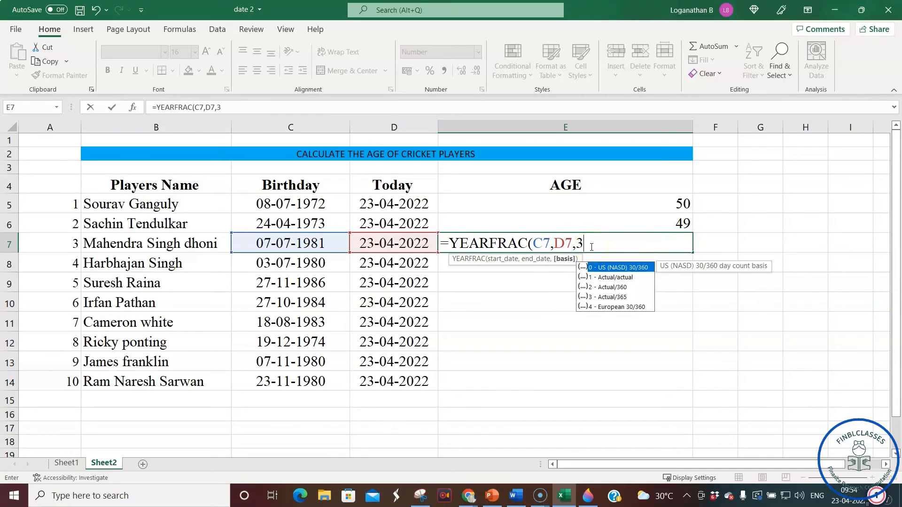
text())
key(Return)
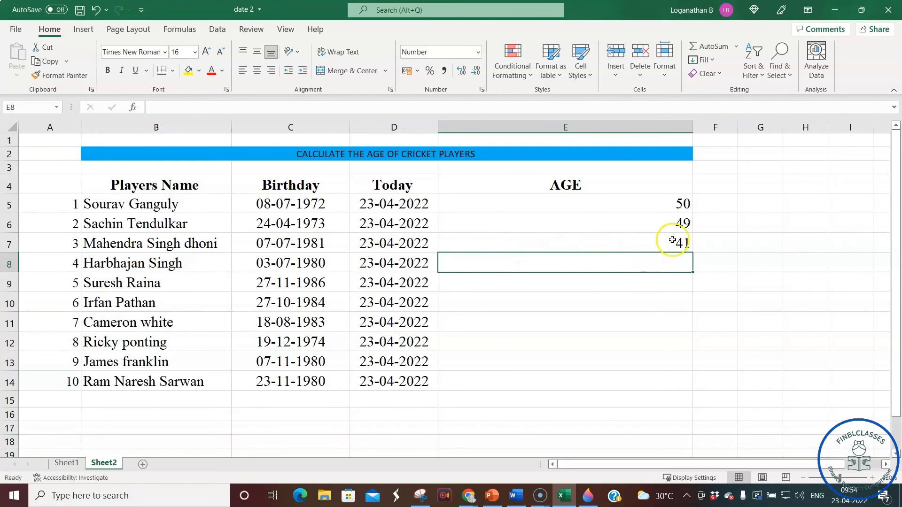
Copy the YEARFRAC formula from E7 into cells E8 to E14 for the remaining players.
click(657, 239)
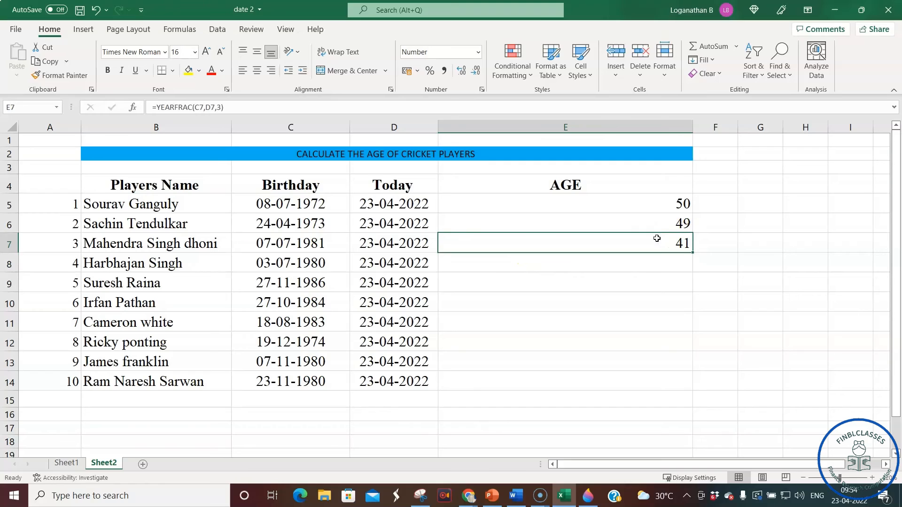
key(ctrl+c)
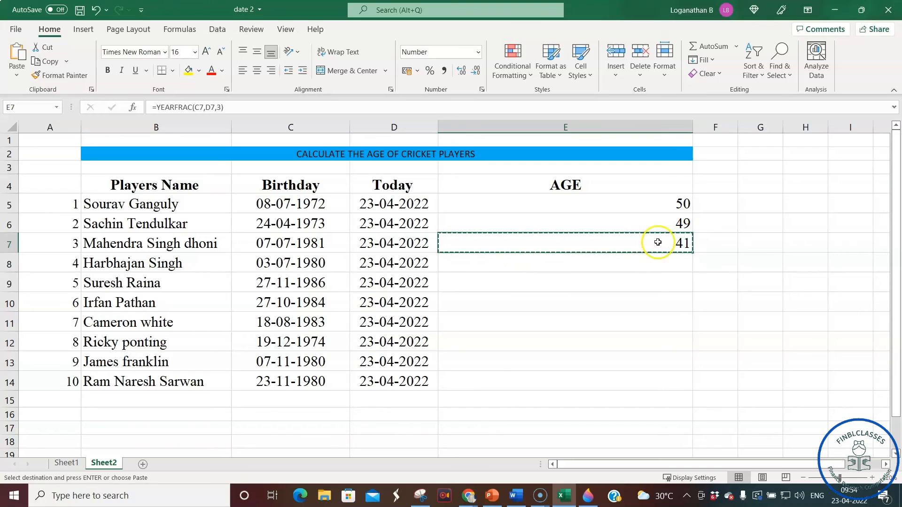
click(628, 263)
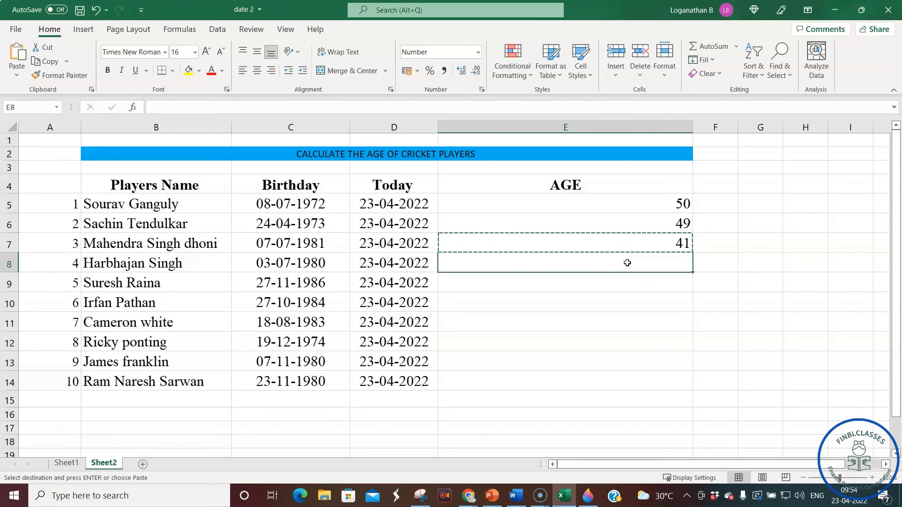
key(shift+Down)
key(shift+Down)
key(shift+Down)
key(shift+Down)
key(shift+Down)
key(shift+Down)
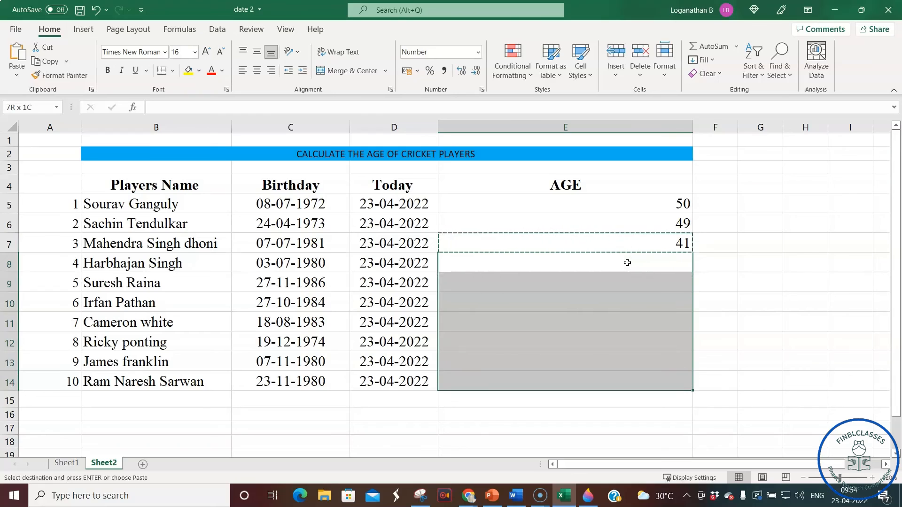
key(ctrl+v)
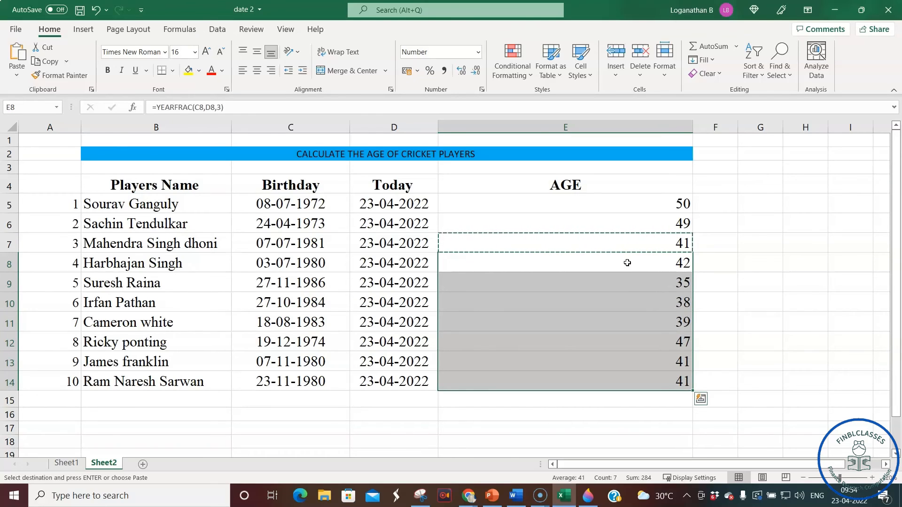
Center the age values in cells E5 to E14 horizontally.
drag(632, 204, 633, 384)
click(257, 70)
click(677, 272)
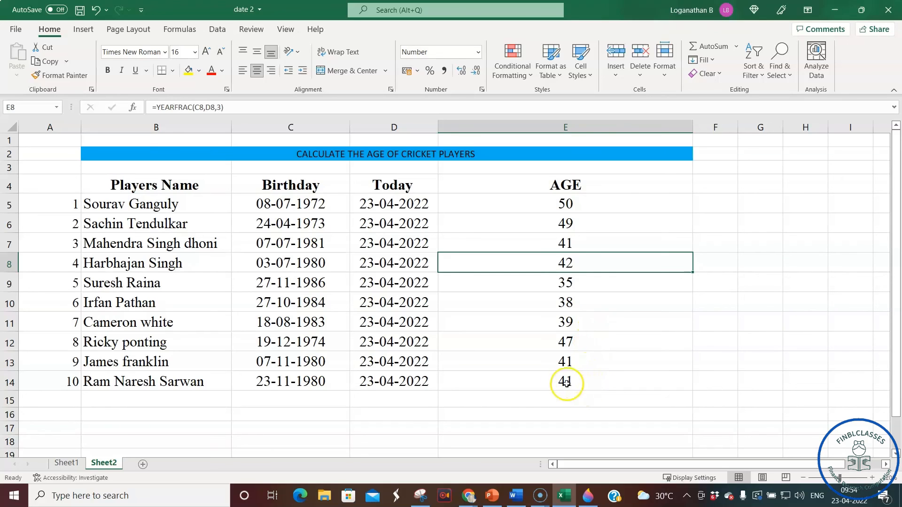
click(513, 405)
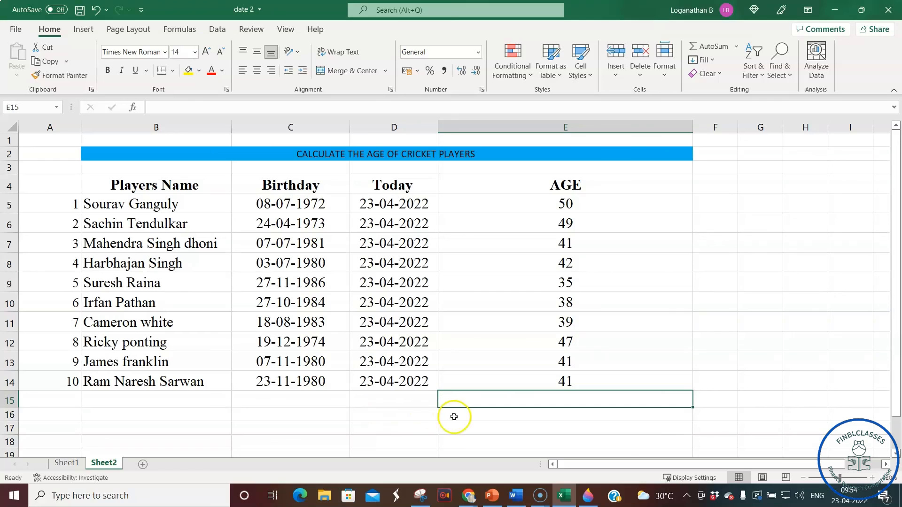
click(407, 414)
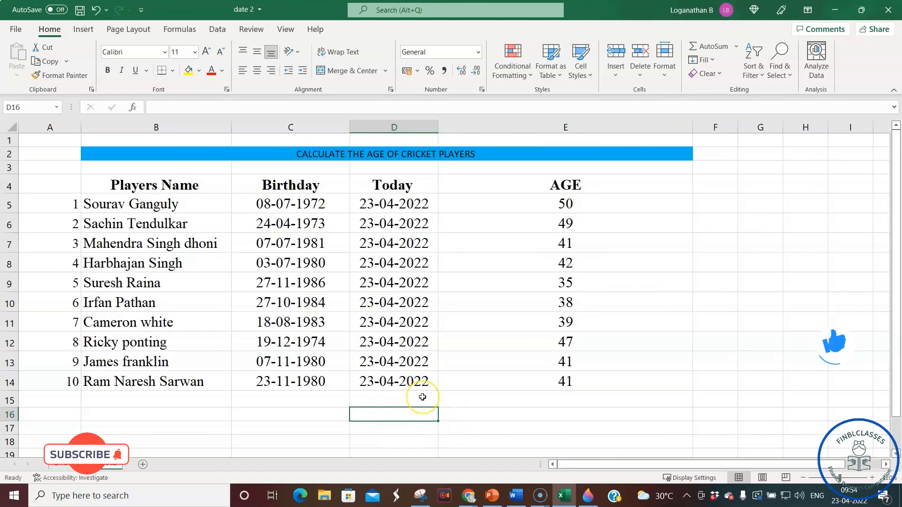